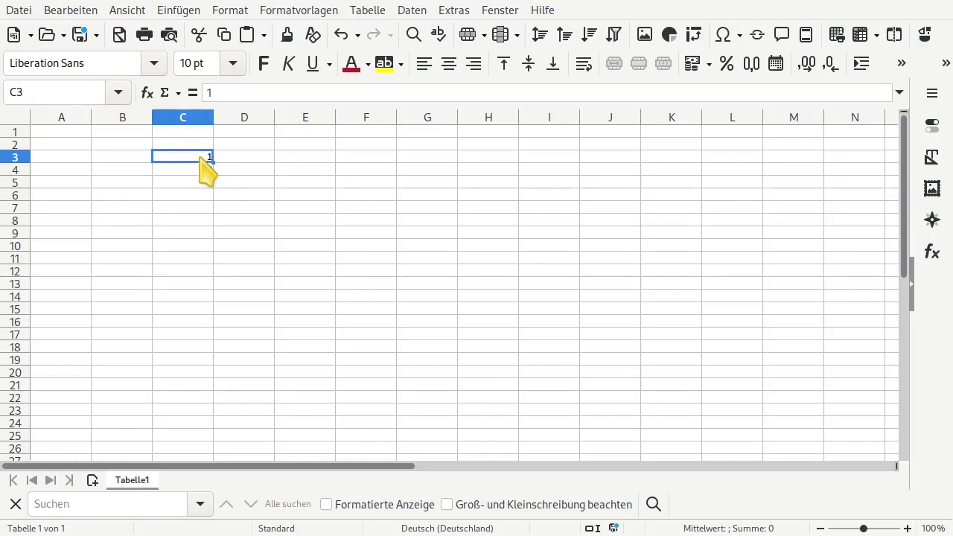
- Fill the number series starting in C3 down to C11, and undo the fill
left_click_drag(213, 163, 214, 179)
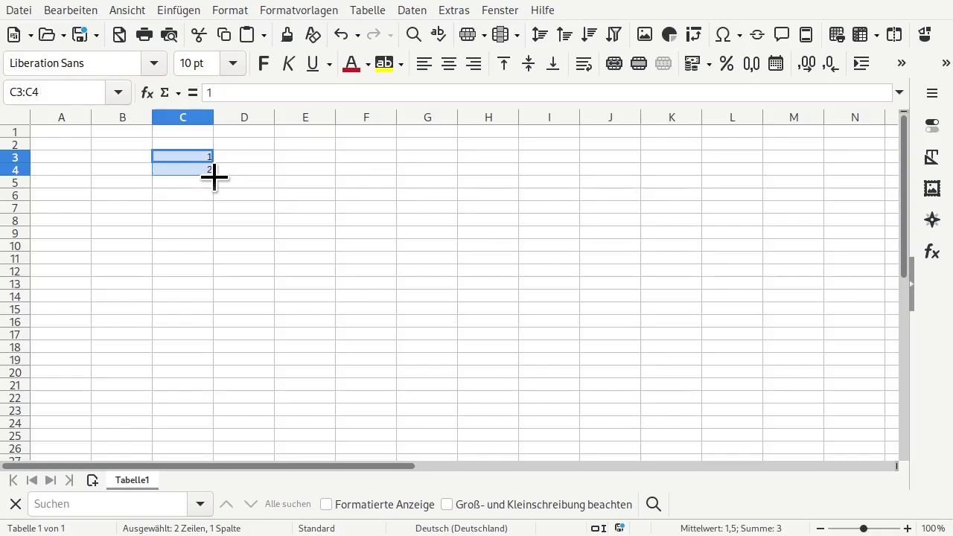
left_click_drag(214, 177, 203, 260)
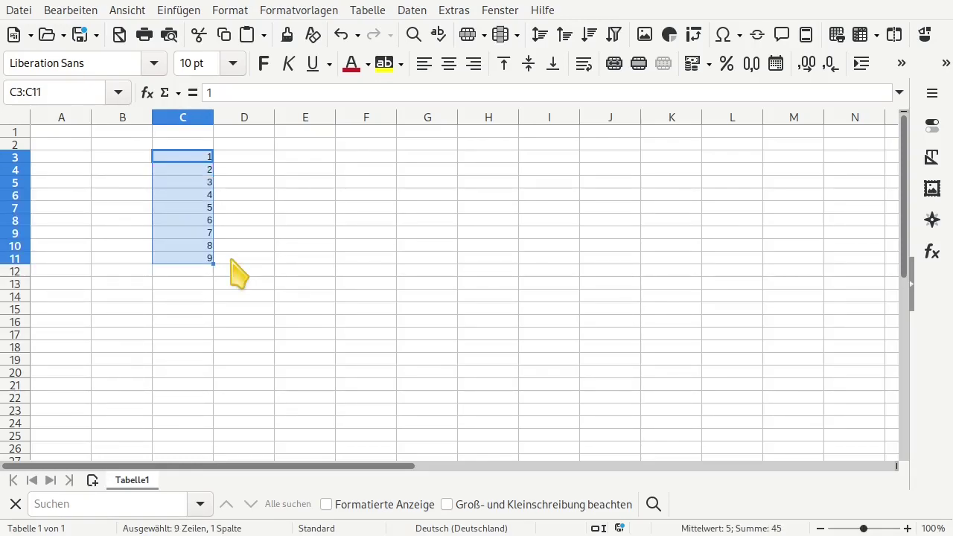
key("ctrl+z")
- Enter 3 in C4 below the 1 in C3, and extend the number series down column C to row 11
double_click(192, 156)
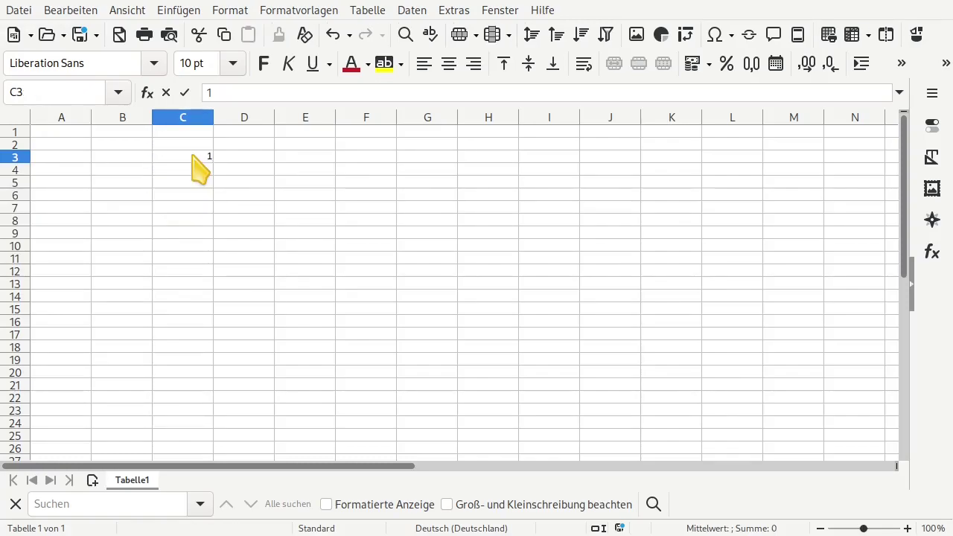
key("Return")
type("3")
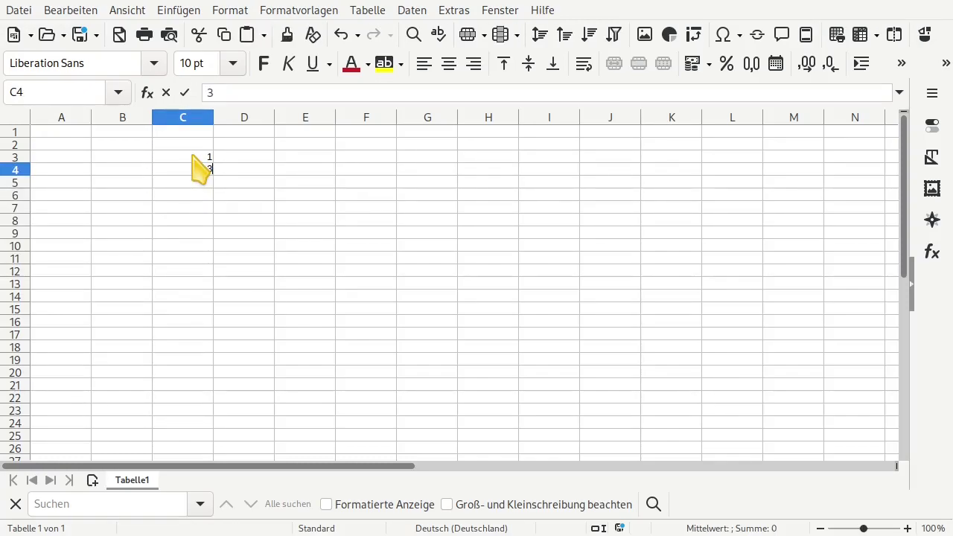
key("Return")
left_click_drag(192, 156, 201, 262)
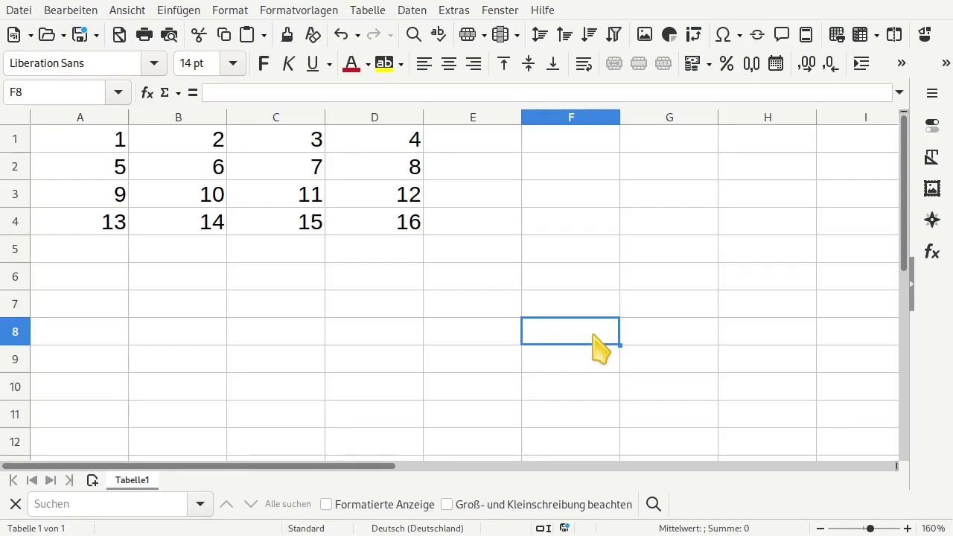
- Enter the formula =B2 in cell G7 to reference a value from the A1:D4 number block
left_click_drag(93, 145, 358, 221)
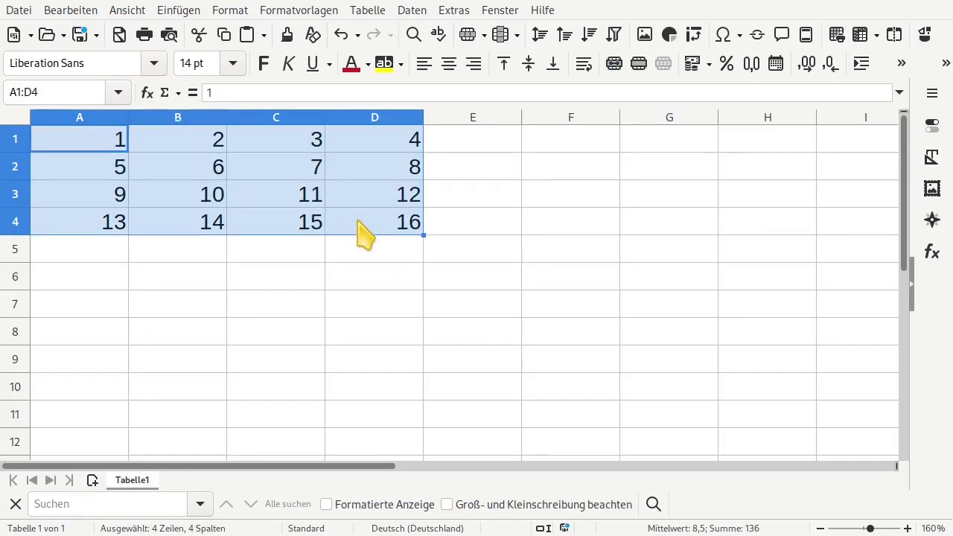
left_click(655, 301)
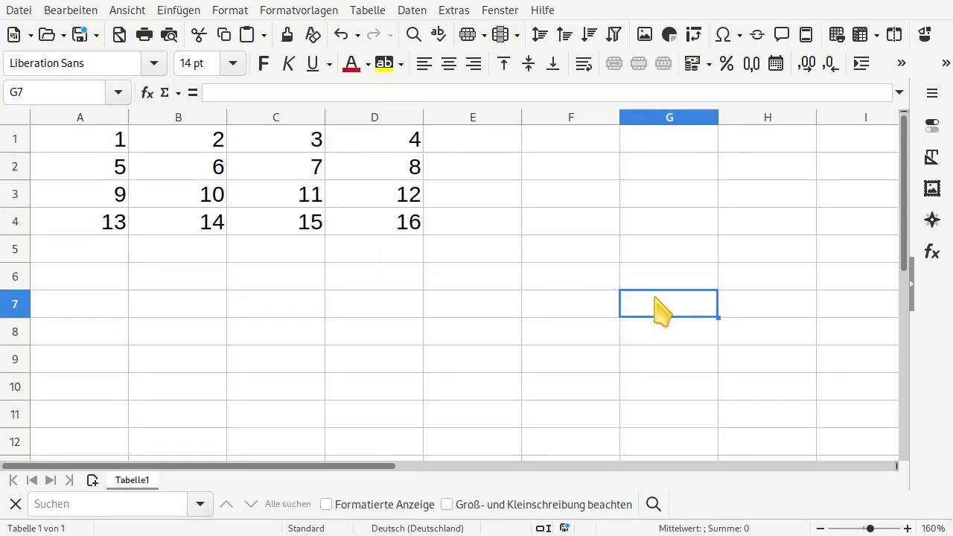
type("=")
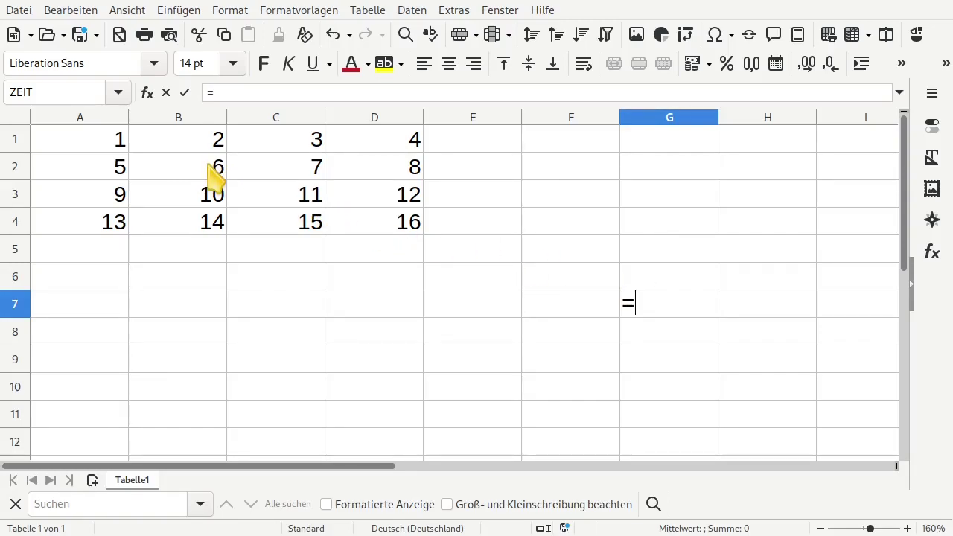
left_click(202, 168)
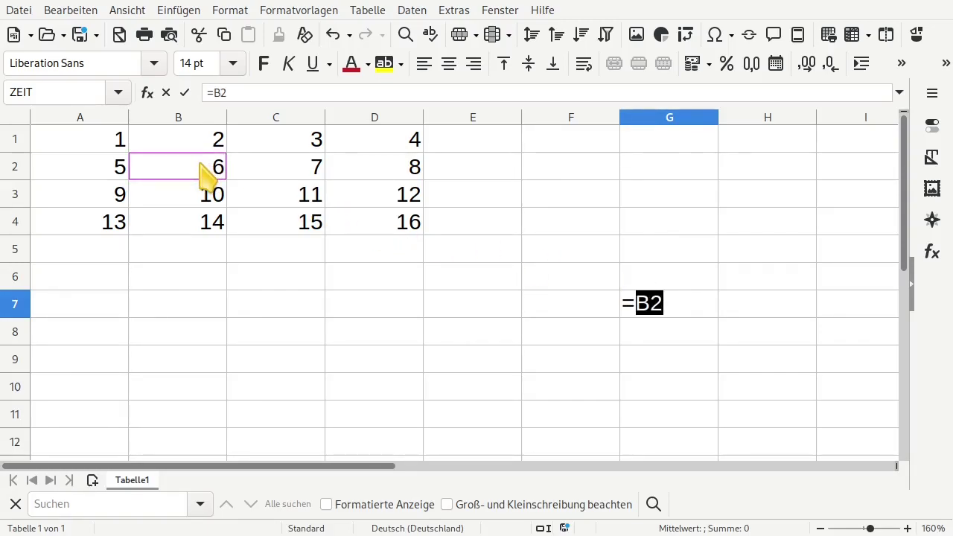
key("Return")
- Fill the G7 formula down into G8 and check the reference in the copied formula
left_click(626, 311)
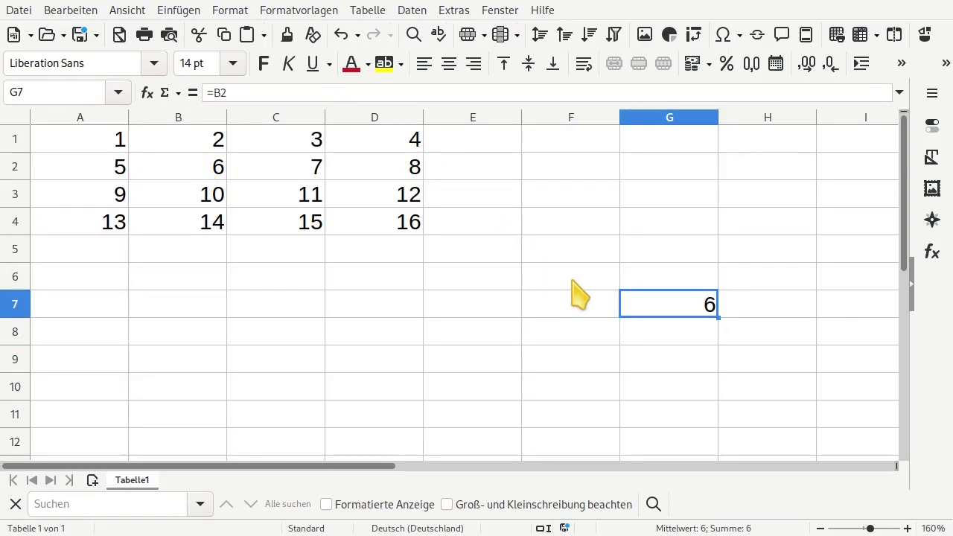
left_click(217, 169)
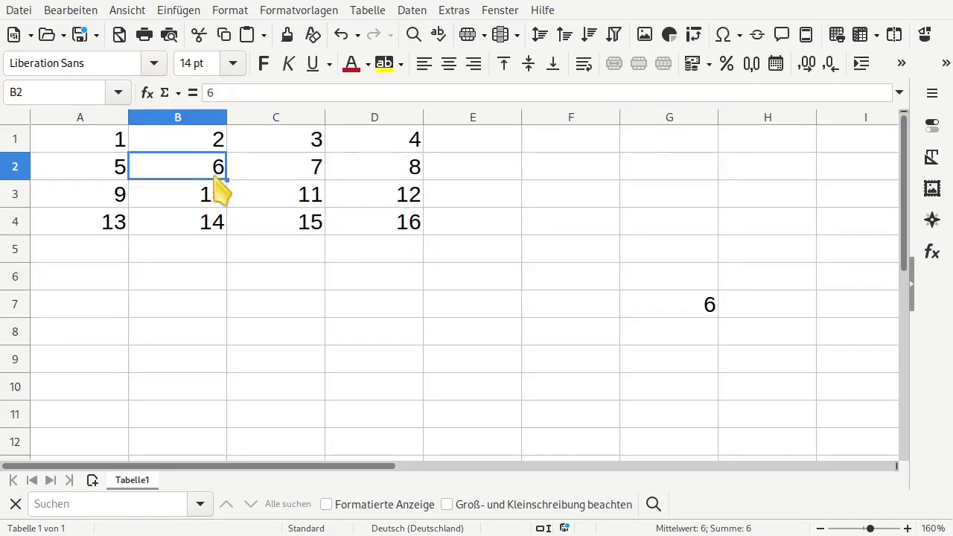
left_click(639, 299)
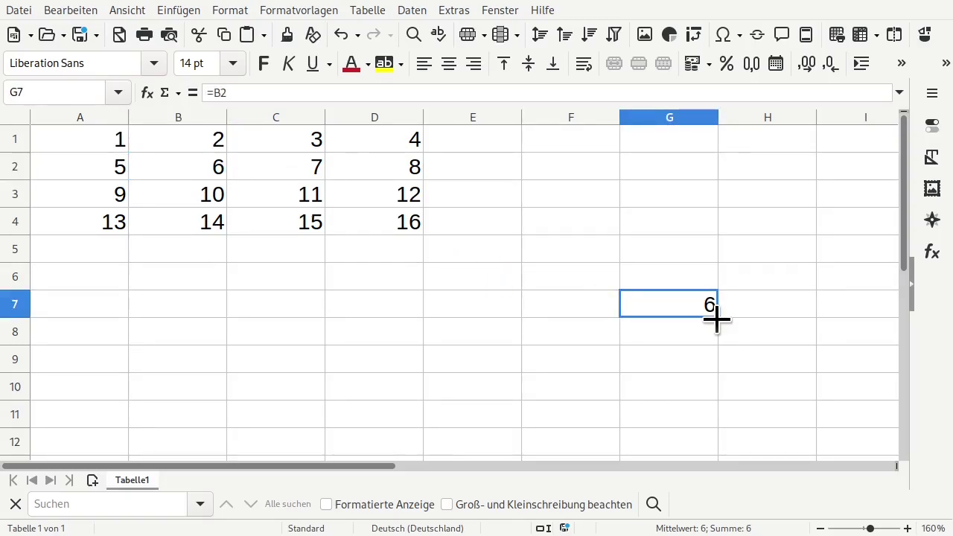
left_click_drag(716, 319, 716, 337)
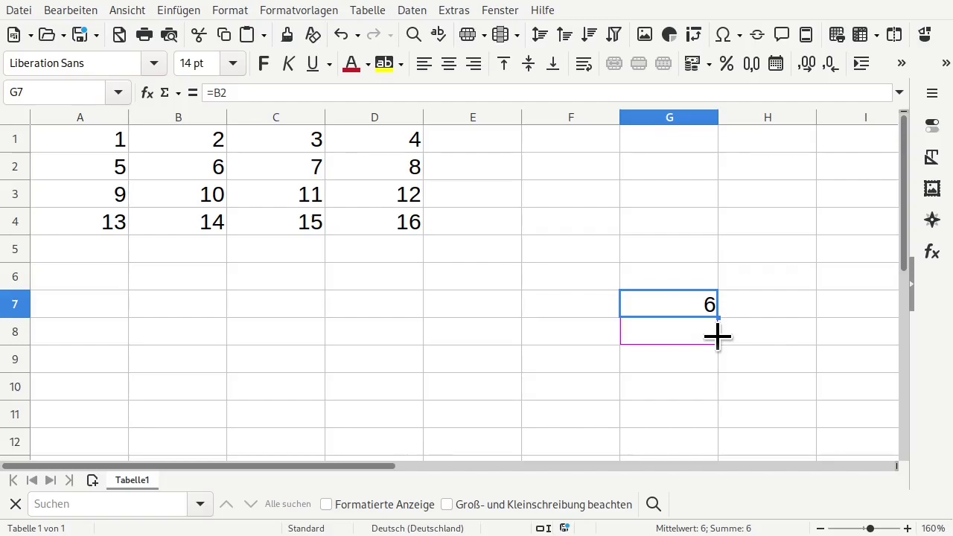
left_click_drag(716, 336, 717, 336)
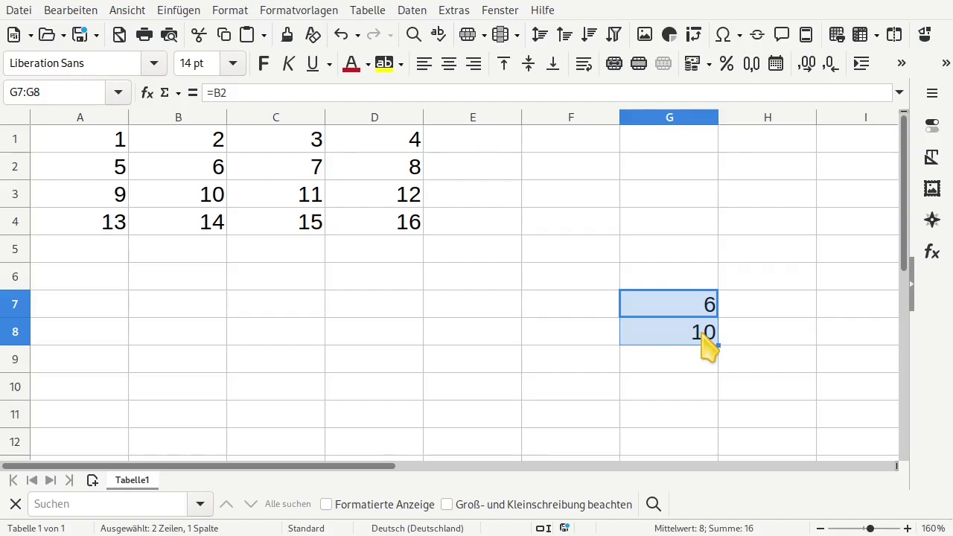
left_click(707, 339)
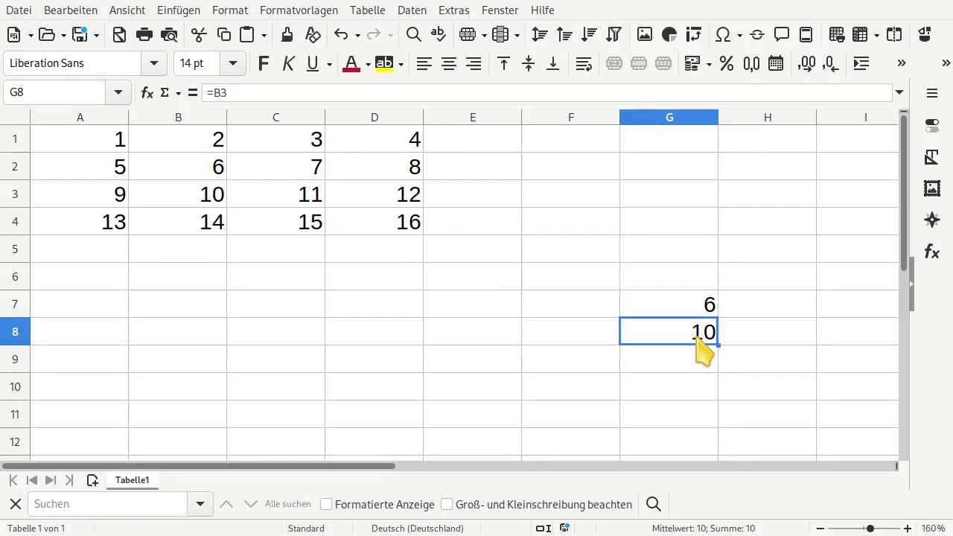
left_click(256, 93)
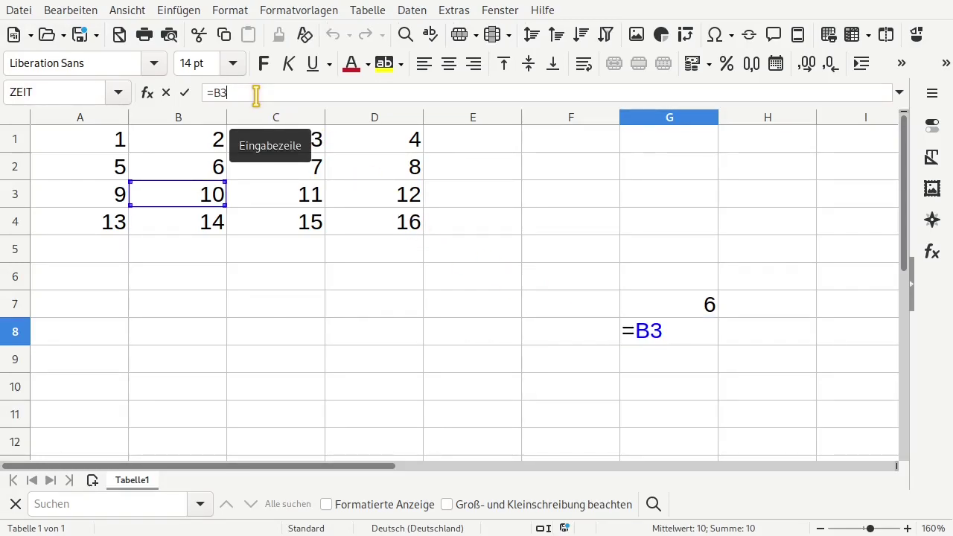
left_click(714, 338)
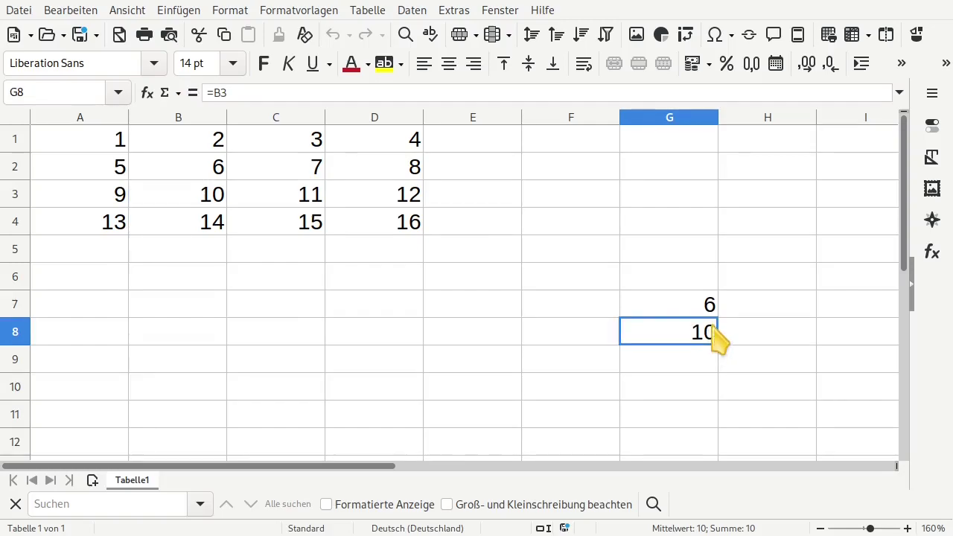
- Fill the G8 formula down into G9 and check which cell the copy references
left_click_drag(714, 343, 714, 375)
left_click(711, 370)
left_click(243, 91)
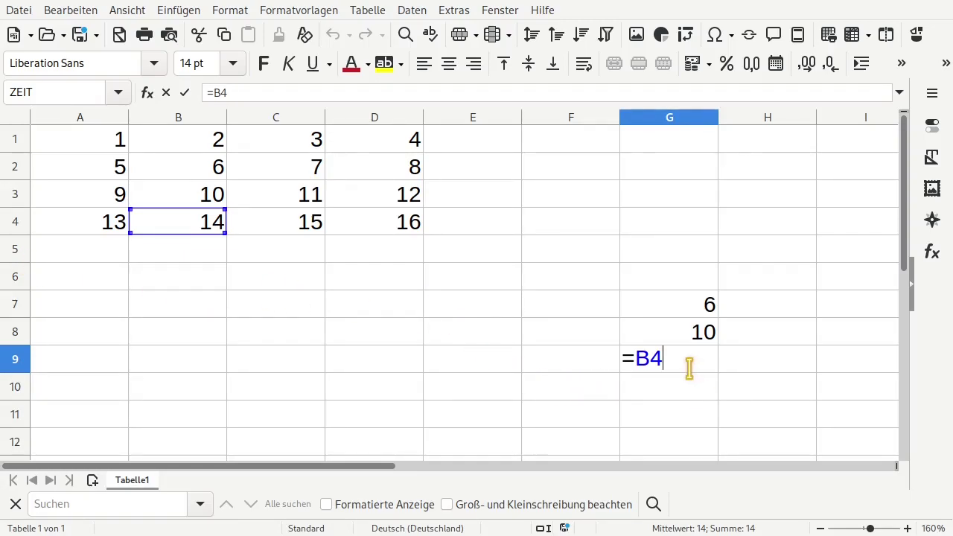
key("Return")
- Fill the G7 formula upward into G6 and check the reference in the new formula
left_click(699, 311)
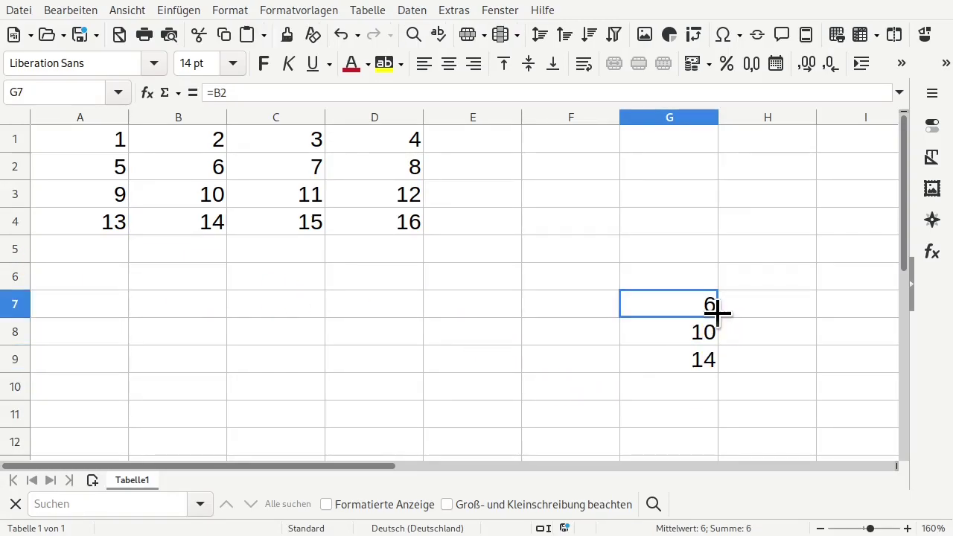
left_click_drag(717, 313, 718, 282)
left_click(711, 276)
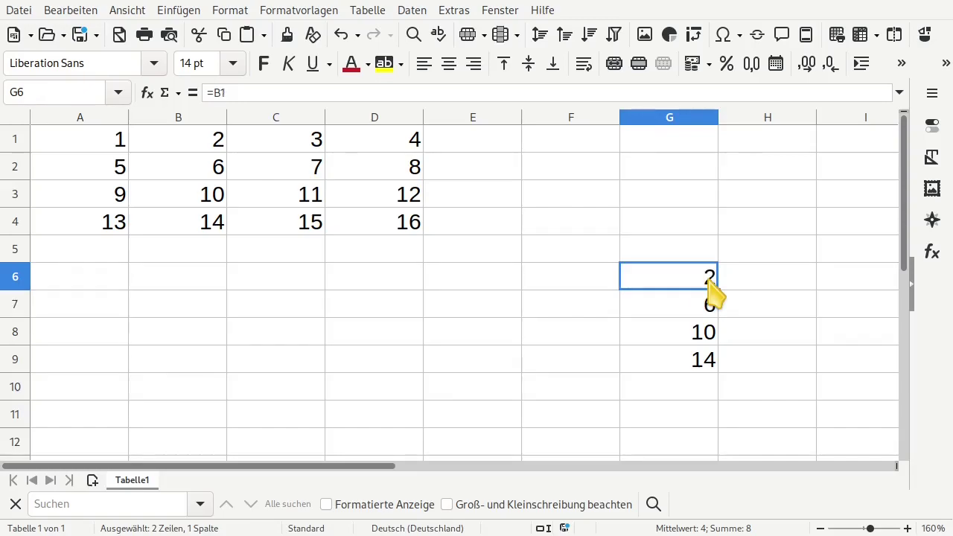
left_click(272, 95)
key("Escape")
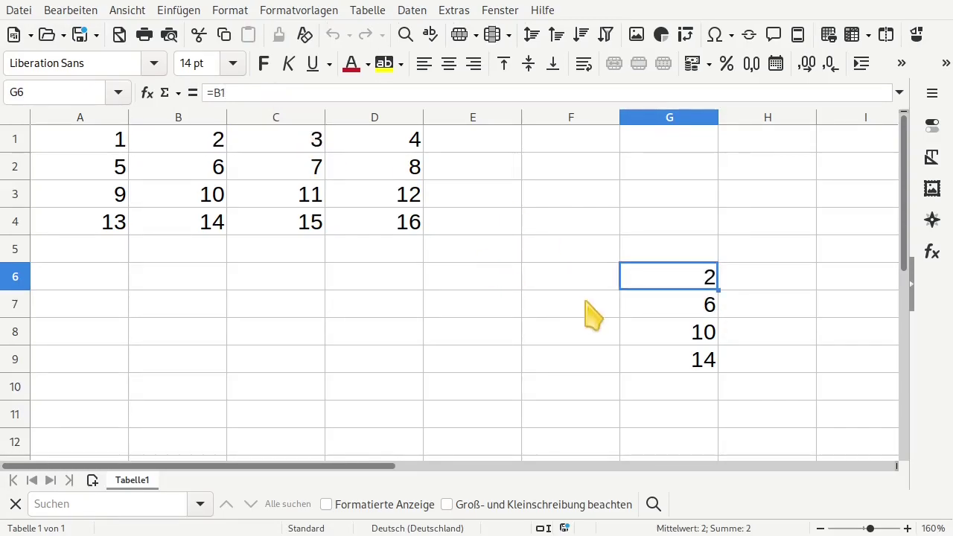
- Fill the G7 formula leftward into F7 and select F7 to check its reference
key("Down")
left_click_drag(717, 316, 570, 317)
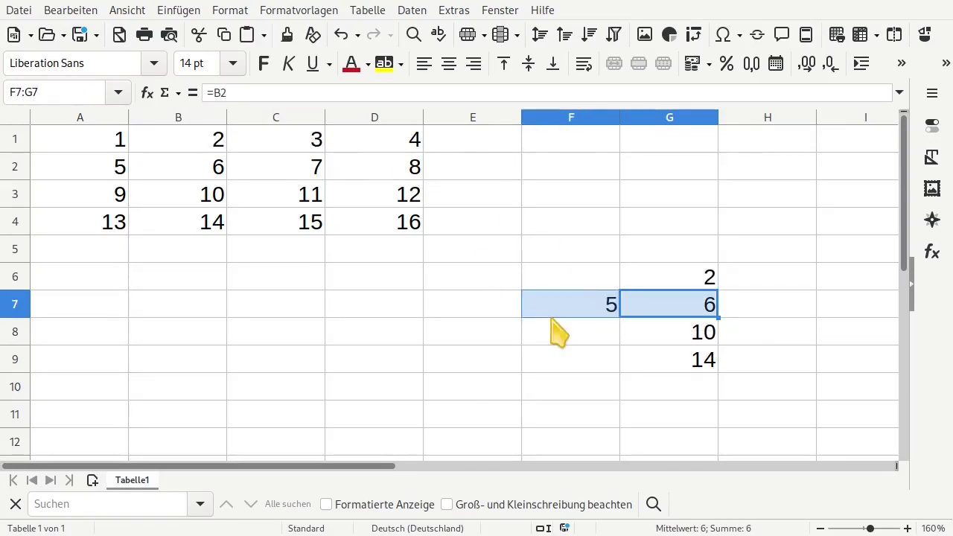
left_click(579, 320)
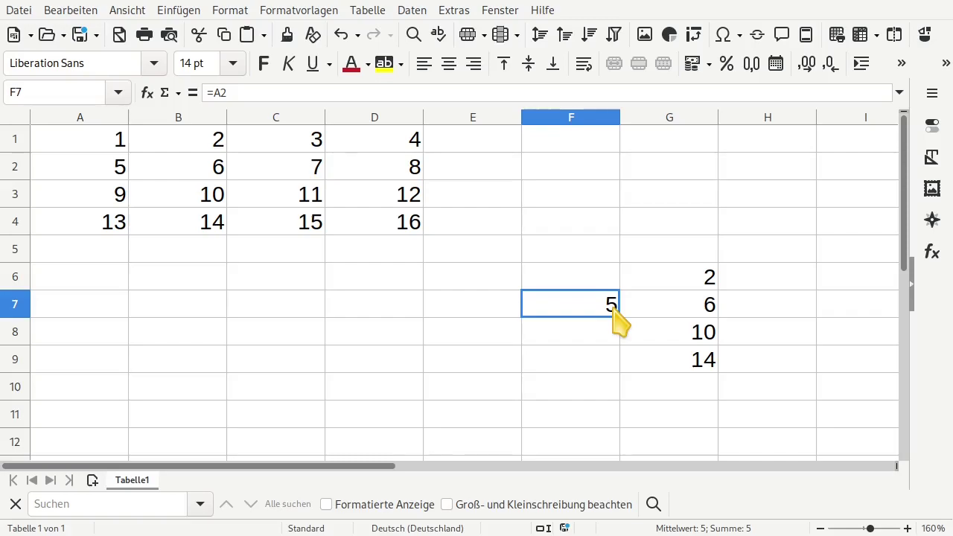
- Fill the F7 formula leftward into E7, and fit column E's width to its content to inspect the cell
left_click_drag(619, 318, 463, 308)
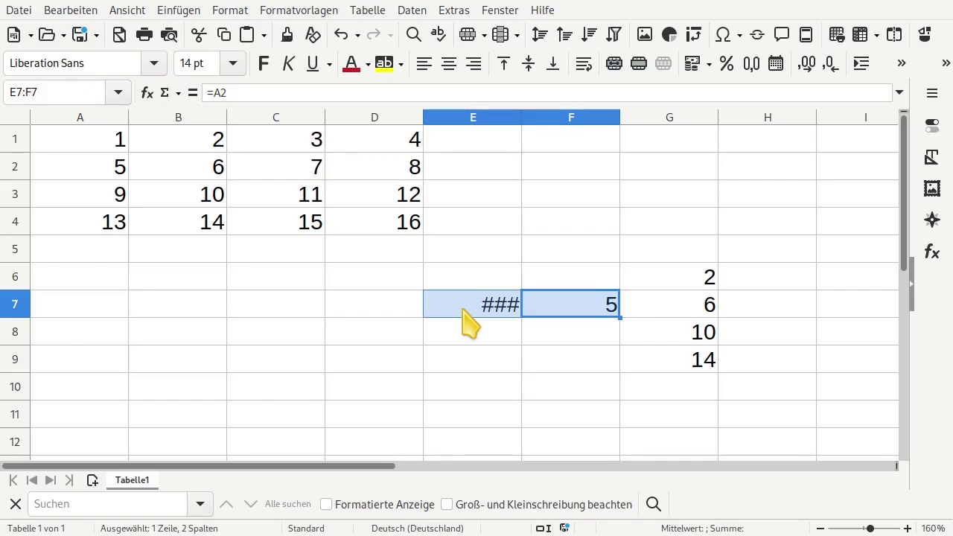
left_click(462, 308)
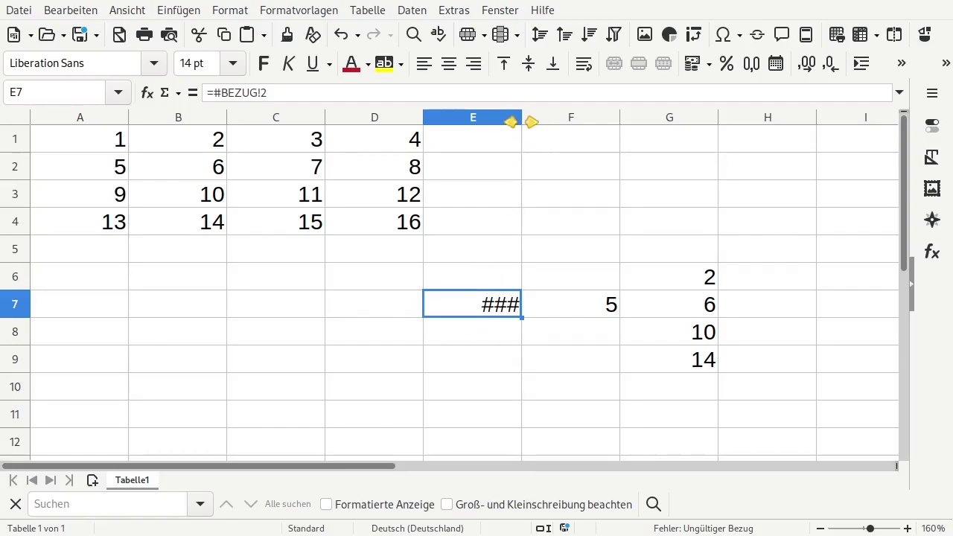
double_click(521, 122)
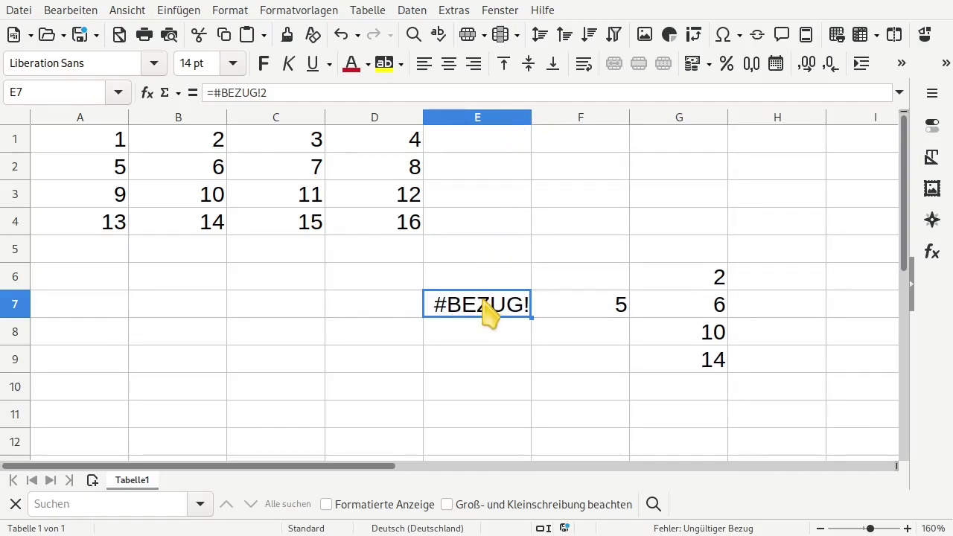
left_click(281, 93)
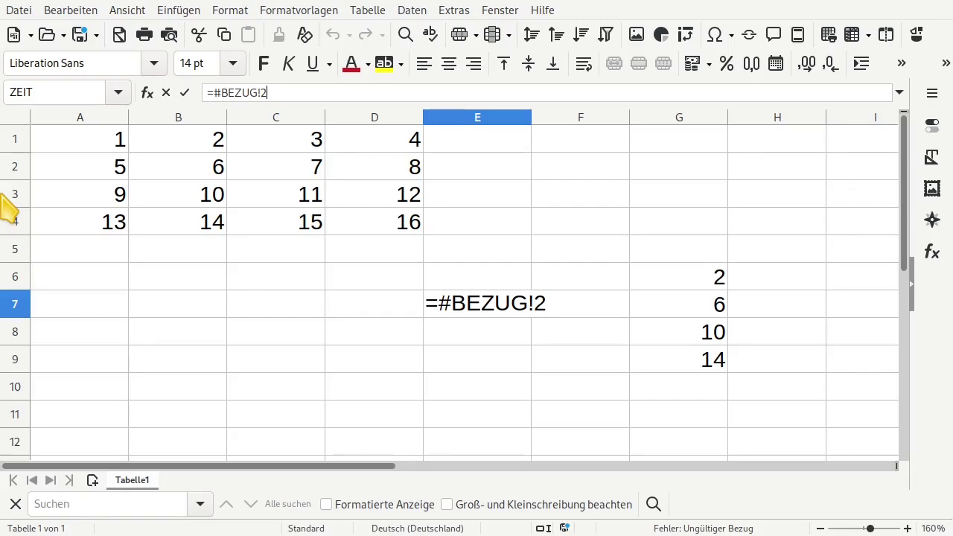
key("Escape")
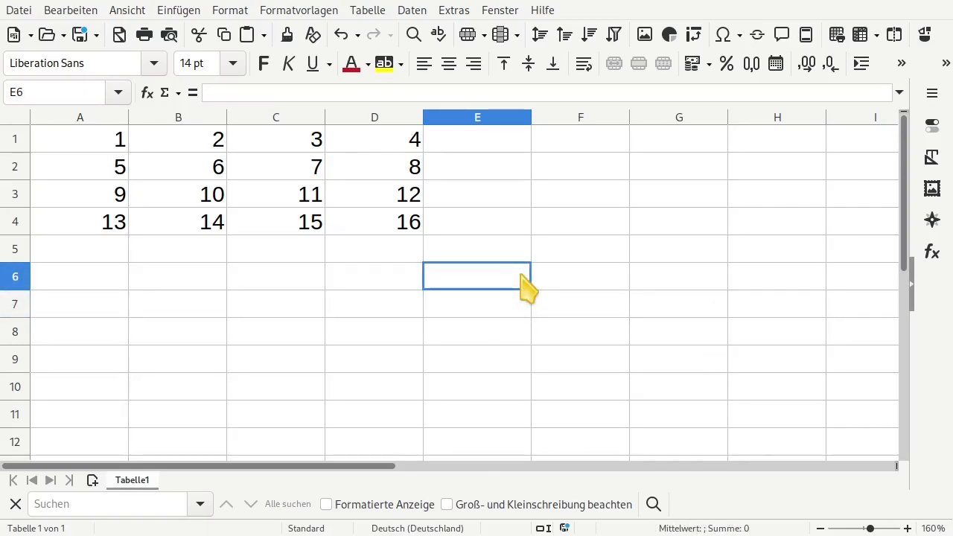
- Enter the formula =B1+C1 in cell E6
type("=")
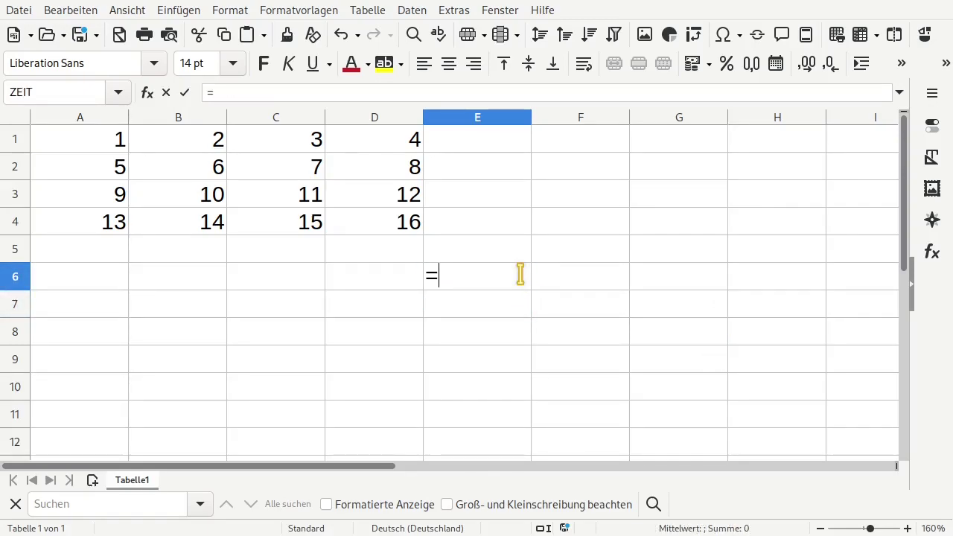
left_click(183, 145)
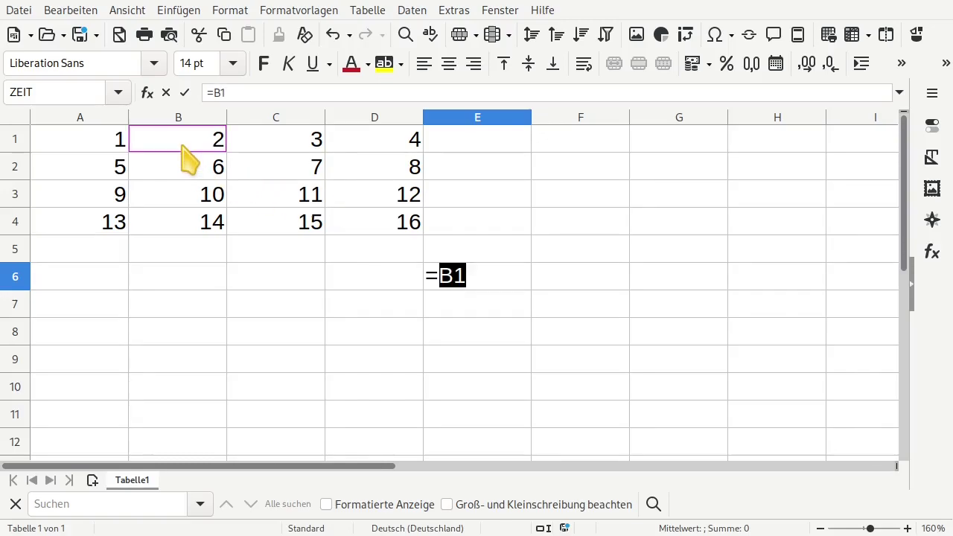
type("+")
left_click(271, 141)
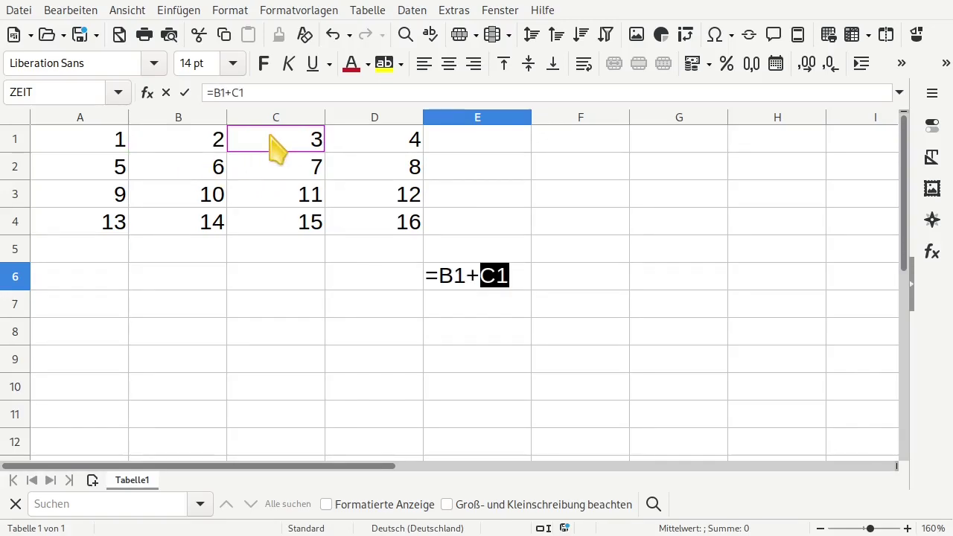
key("Return")
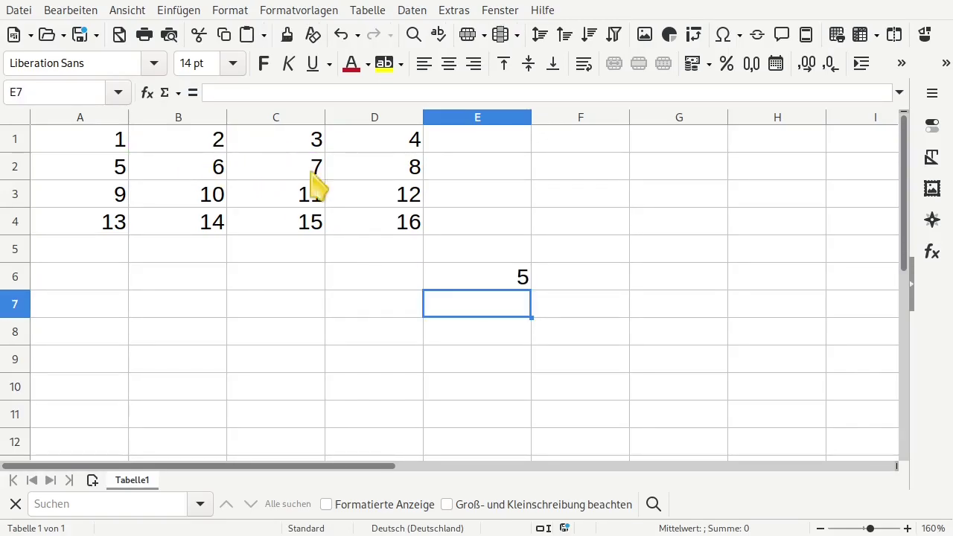
- Fill the E6 sum formula down into E7 and check the references in the copy
left_click(493, 279)
left_click_drag(530, 288, 532, 310)
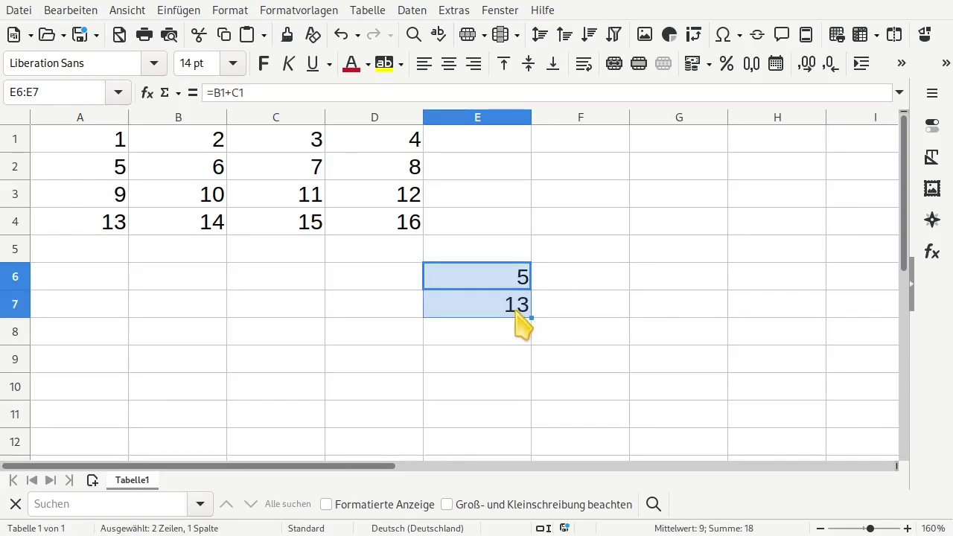
left_click(521, 306)
left_click(305, 92)
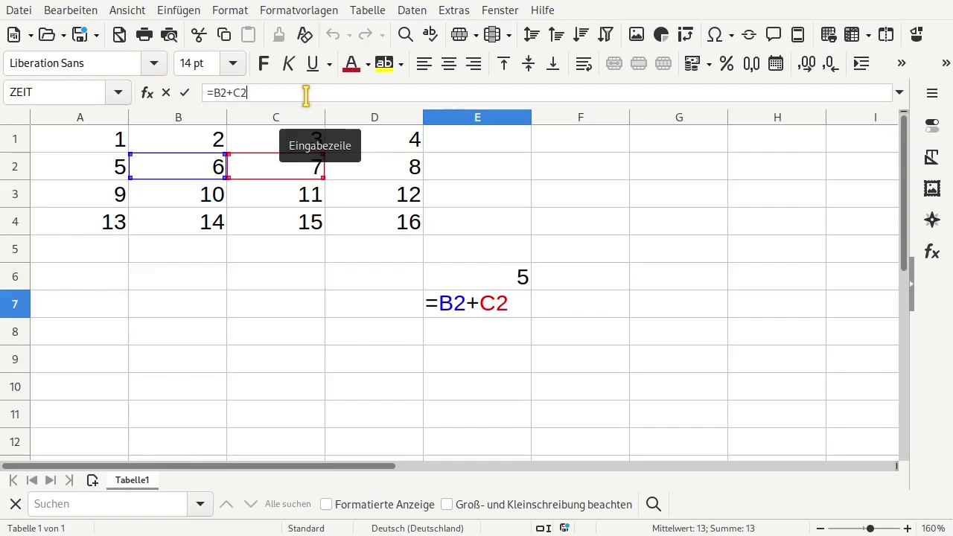
left_click(523, 311)
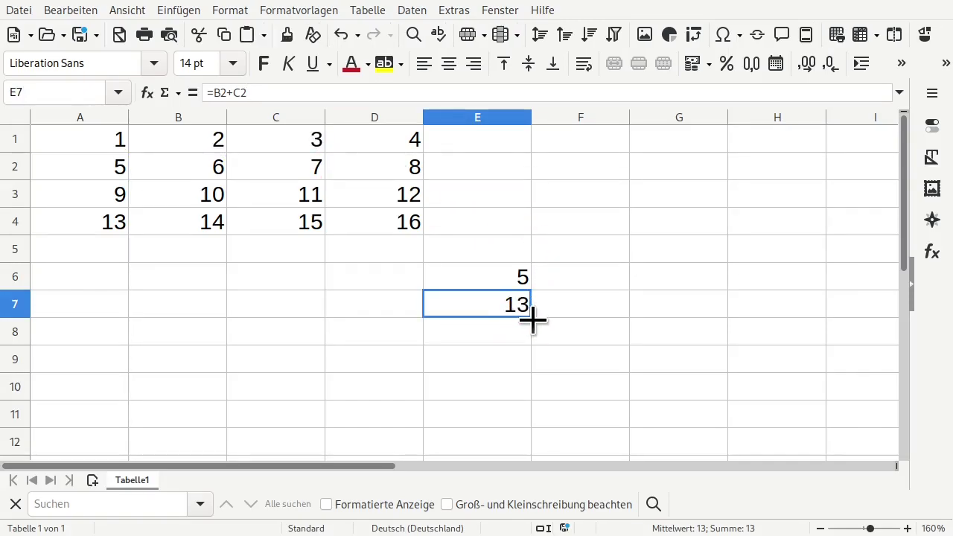
- Fill the E7 sum formula rightward into F7 and check the references in the copy
left_click_drag(534, 320, 592, 330)
left_click(593, 328)
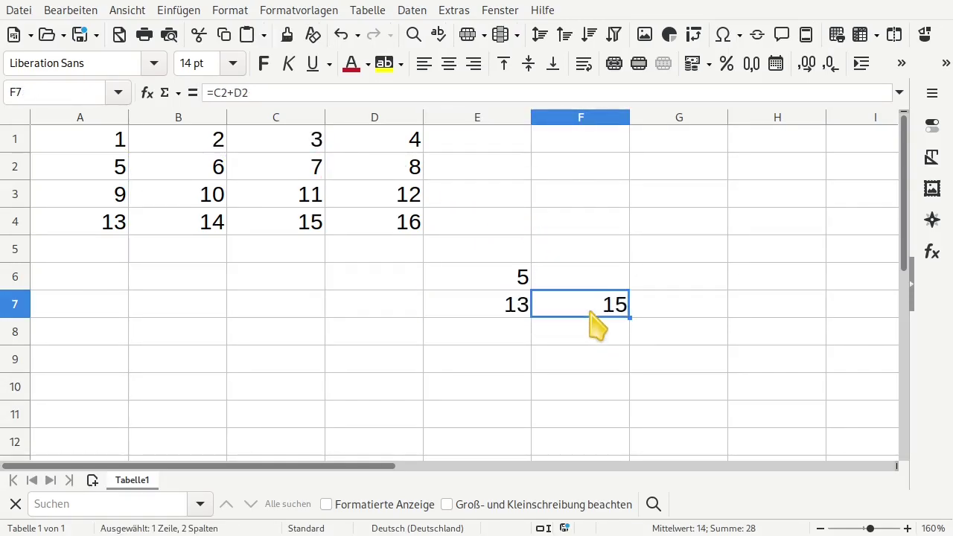
left_click(259, 92)
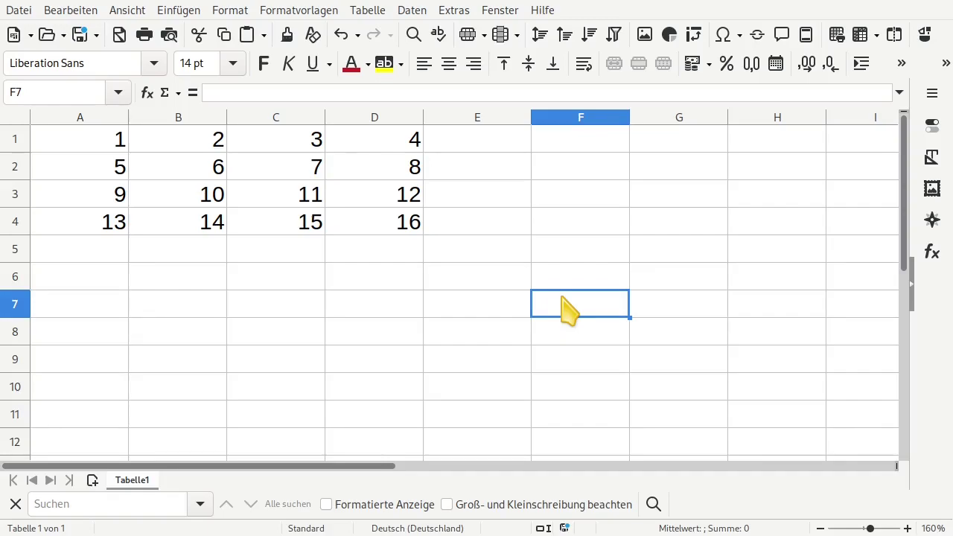
- Enter the value 7 in cell G1
left_click(644, 145)
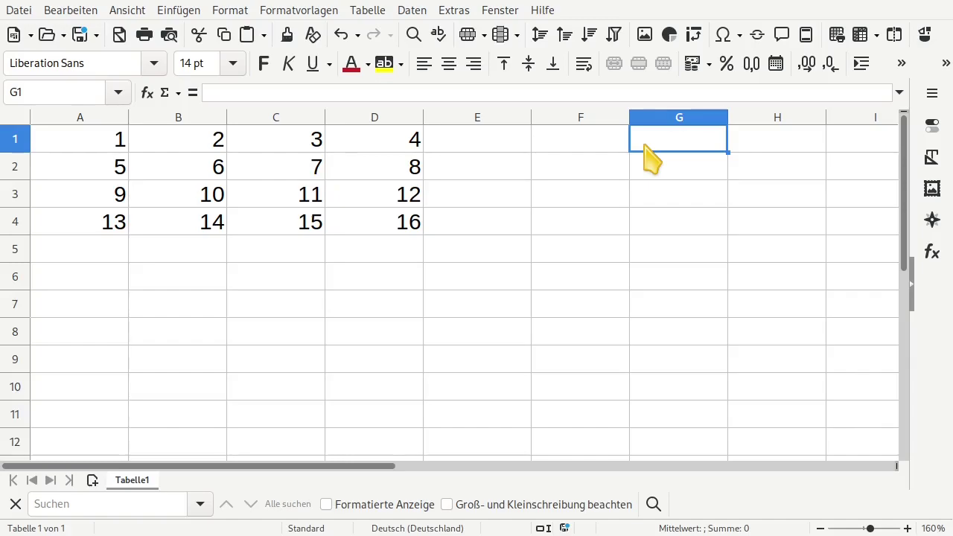
type("7")
key("Return")
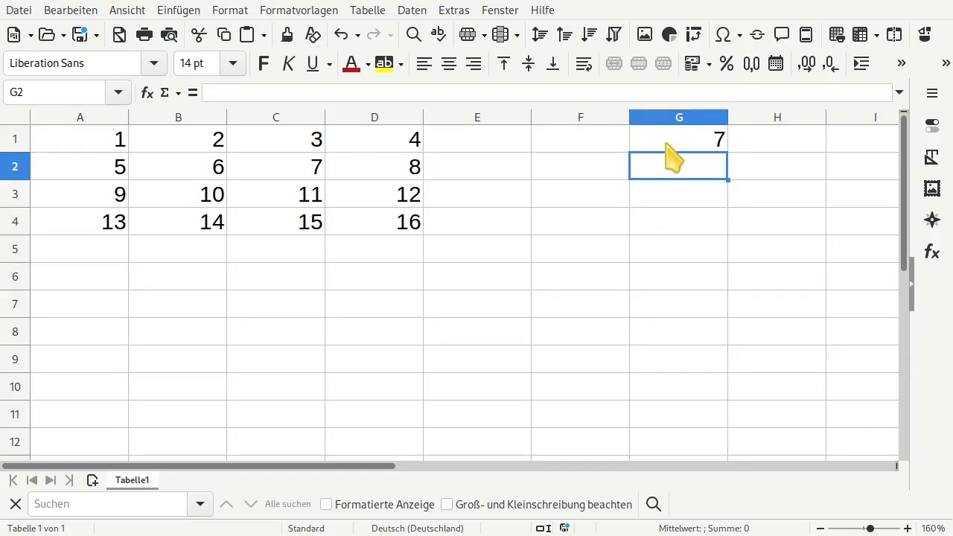
- Enter the formula =A1*G1 in cell A6
left_click(89, 285)
type("=")
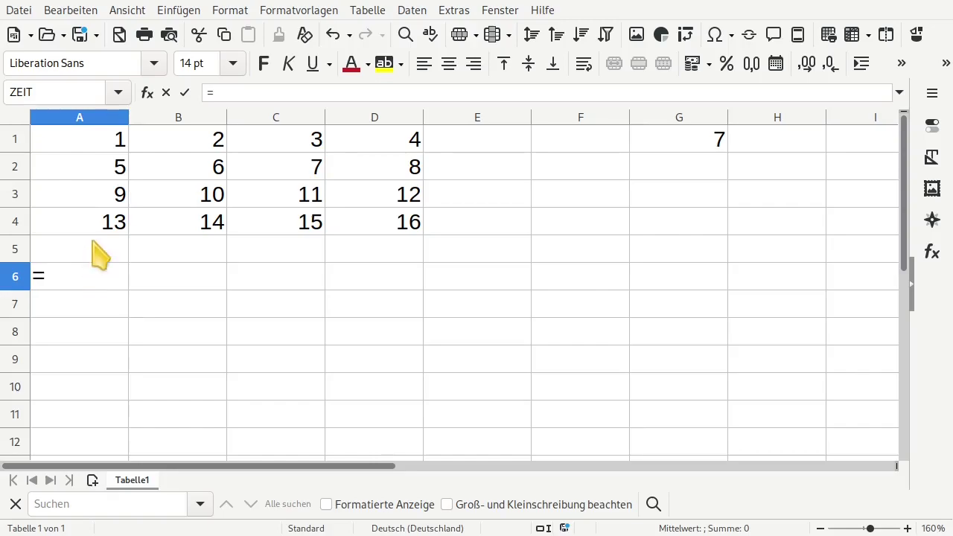
left_click(88, 140)
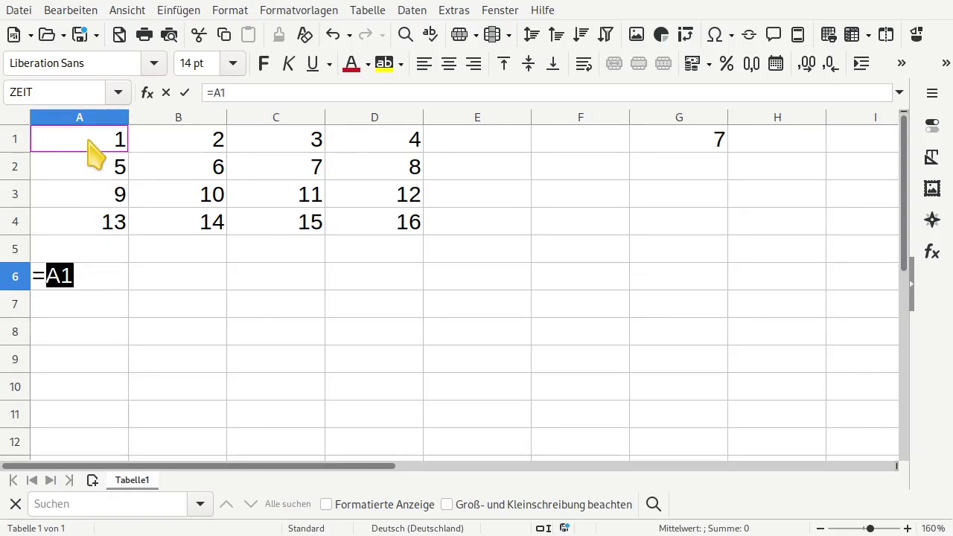
type("*")
left_click(650, 148)
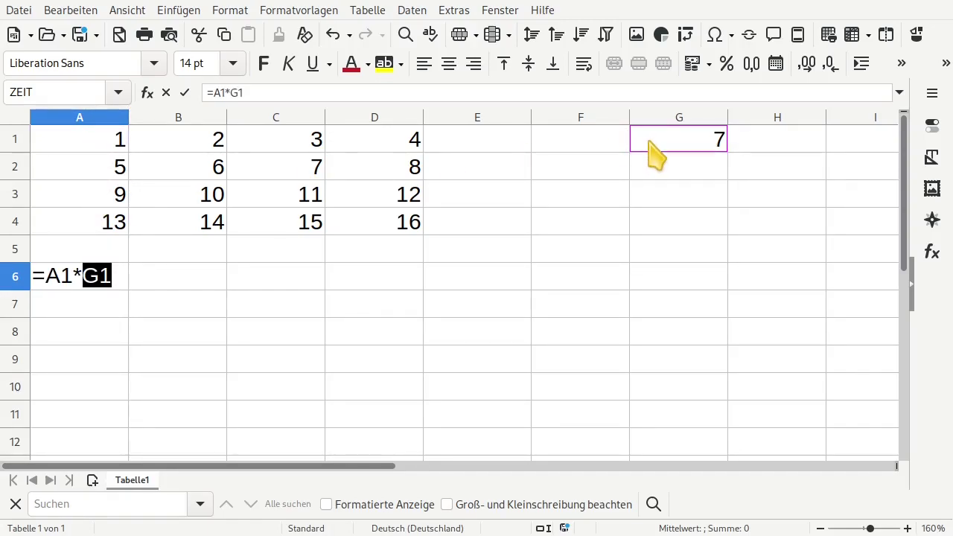
key("Return")
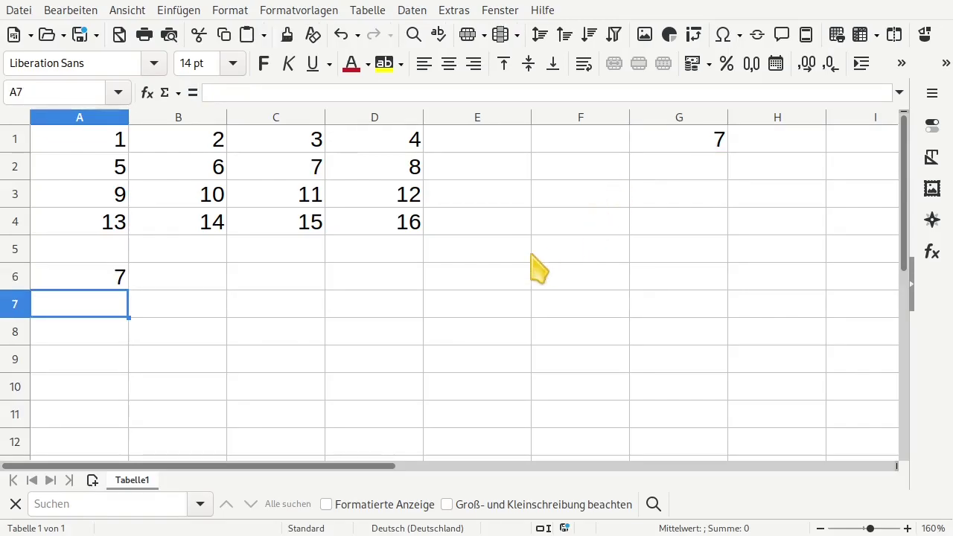
- Fill the A6 product formula down into A7 and check which cells the copy references
key("Up")
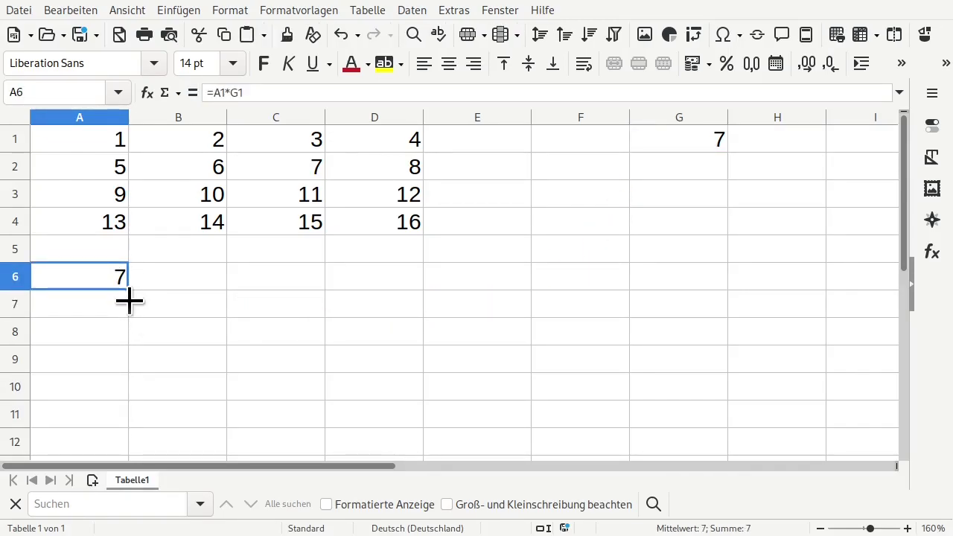
left_click_drag(130, 292, 132, 312)
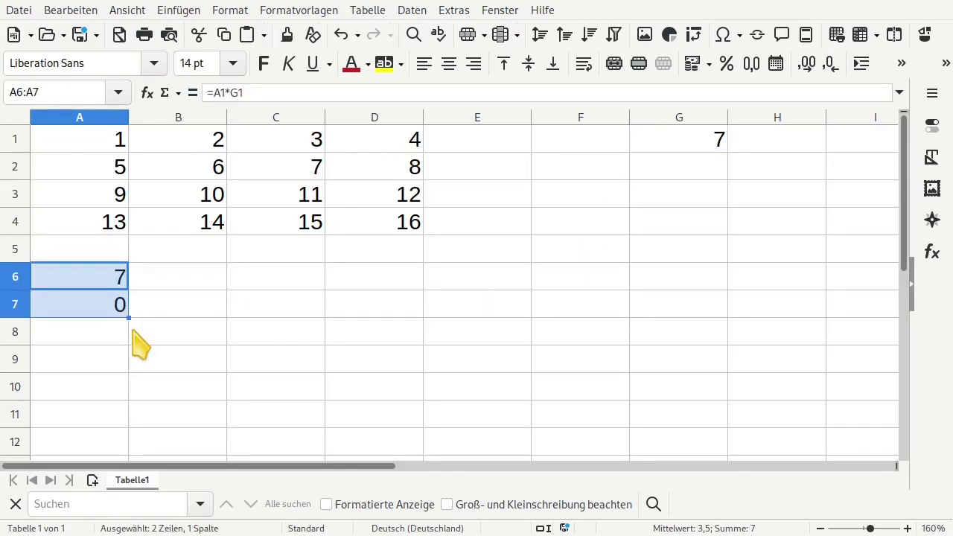
left_click(113, 306)
key("F2")
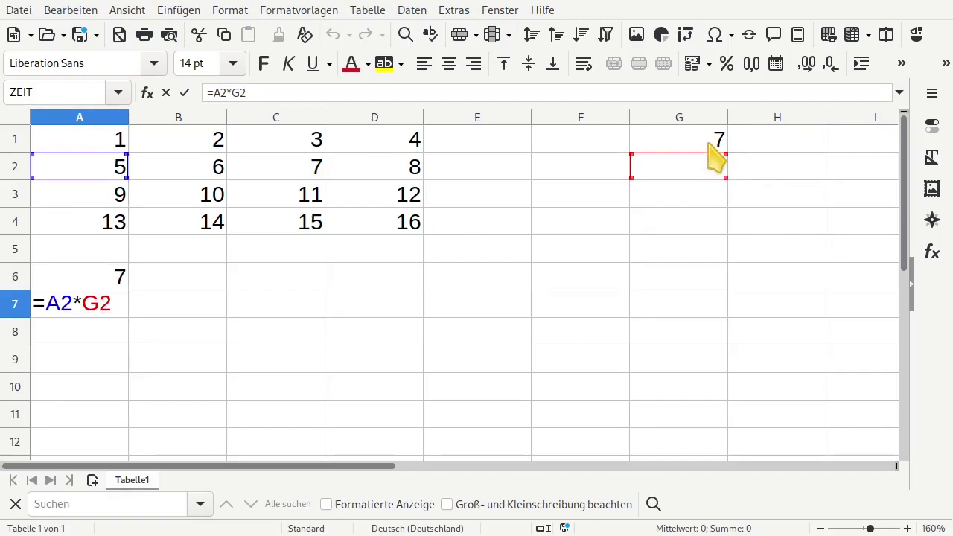
key("Return")
- Make the G1 reference in A6 absolute so the formula reads =A1*$G$1
left_click(97, 283)
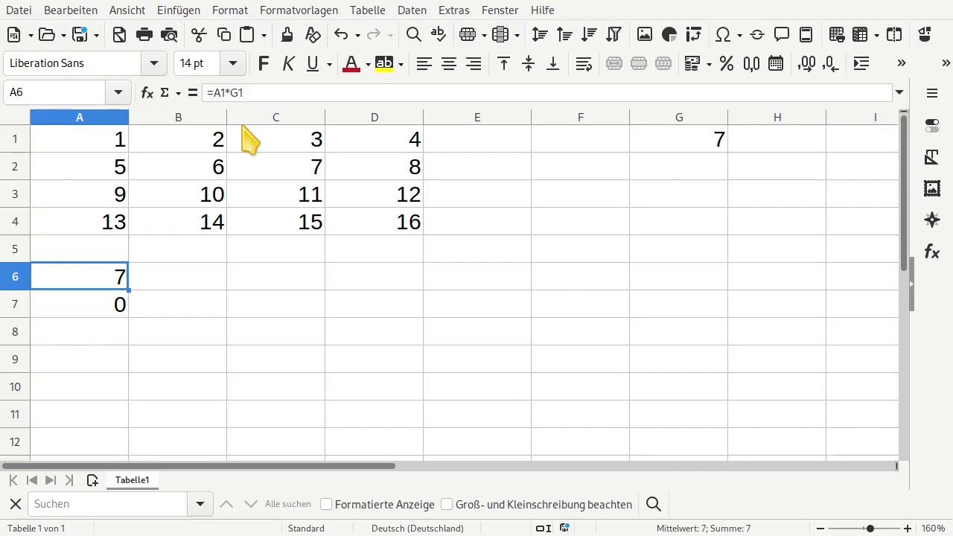
left_click(229, 92)
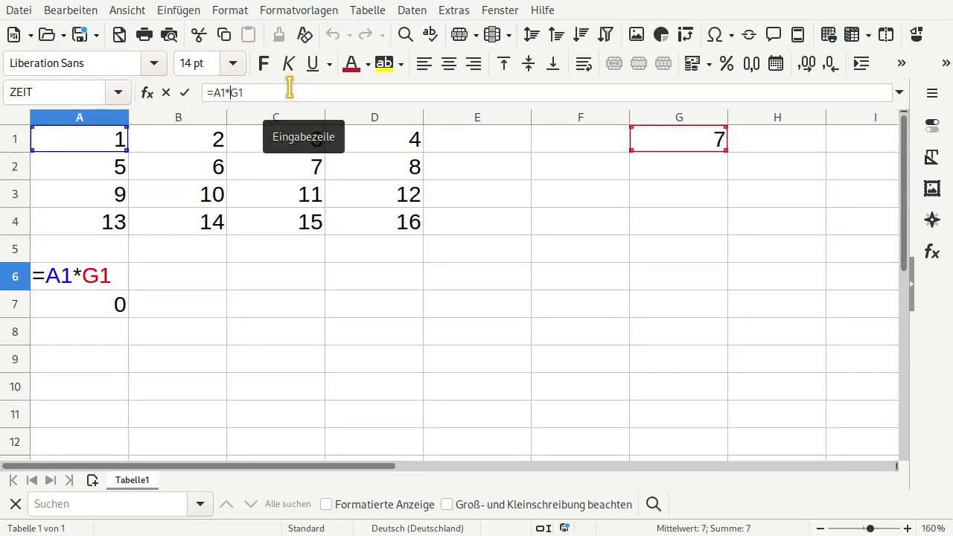
type("$G")
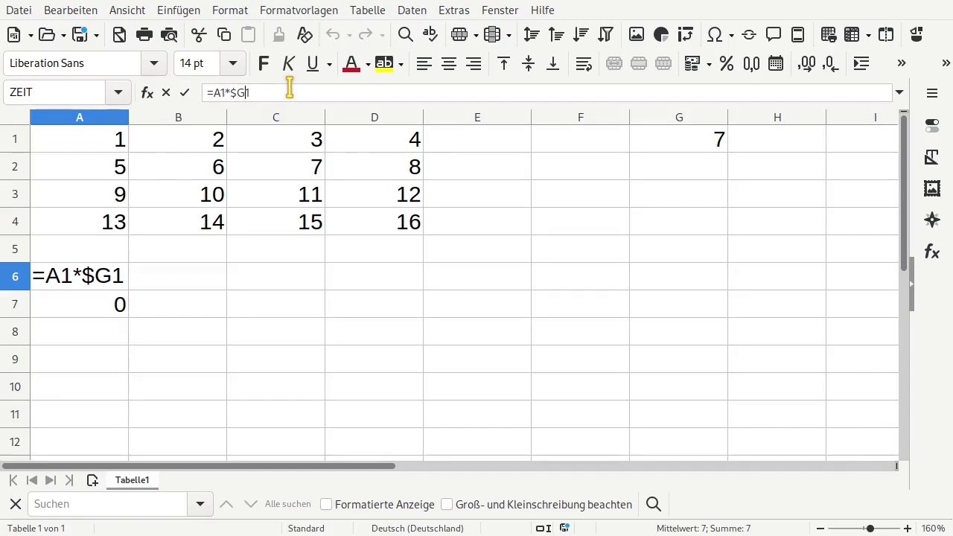
type("$")
key("Return")
- Fill the A6 formula down through A8 and open A8's formula to check its references
left_click(123, 281)
left_click_drag(128, 289, 125, 335)
left_click(125, 287)
double_click(125, 335)
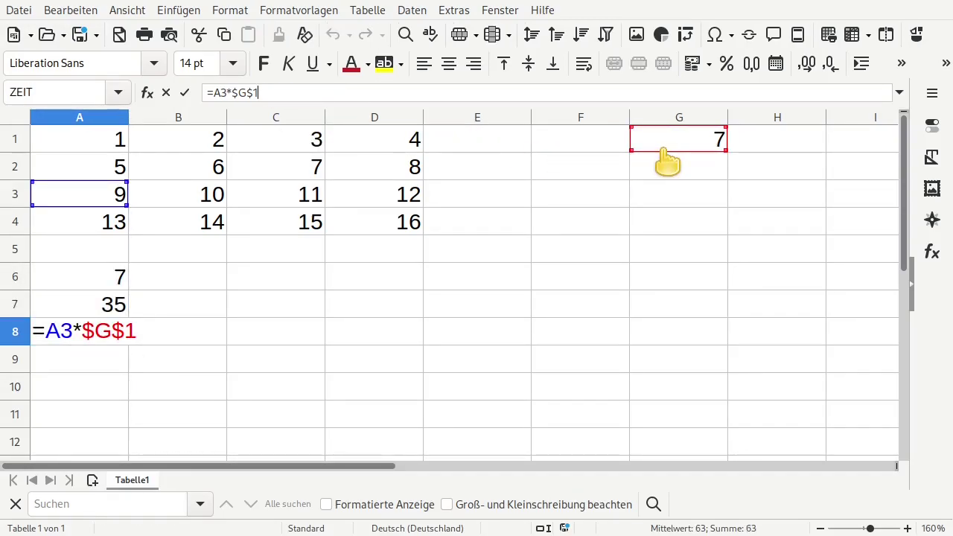
- Build the formula =B1/$G$1 in cell B6, converting the G1 reference to absolute
left_click(219, 282)
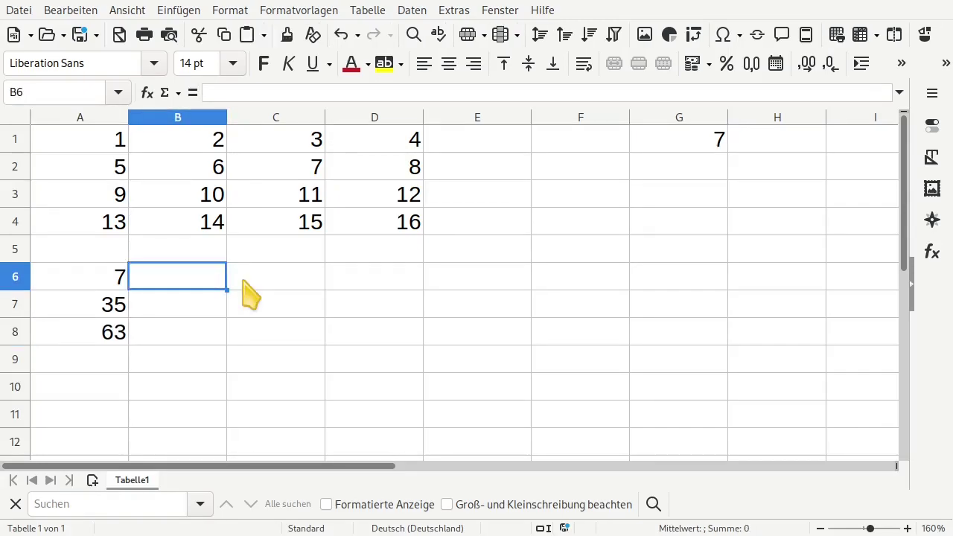
type("=")
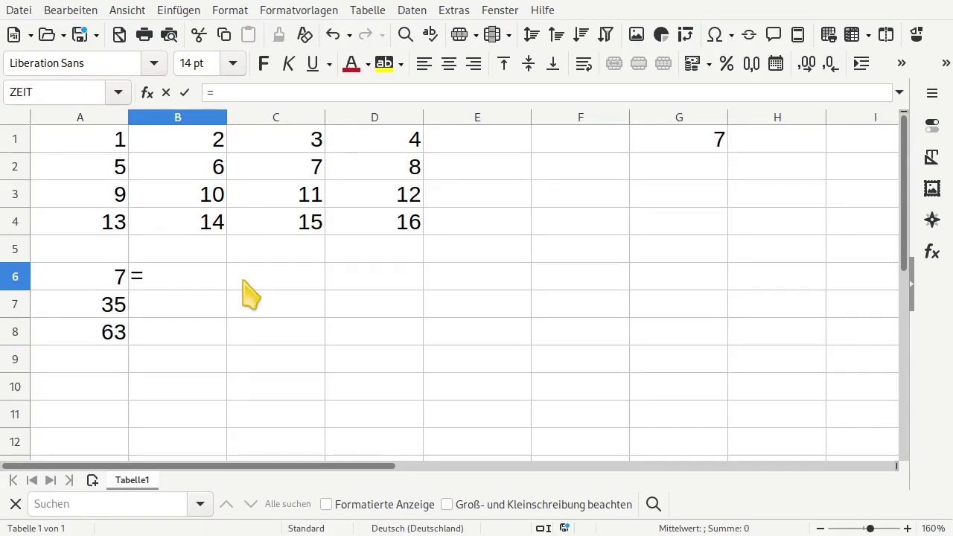
left_click(214, 143)
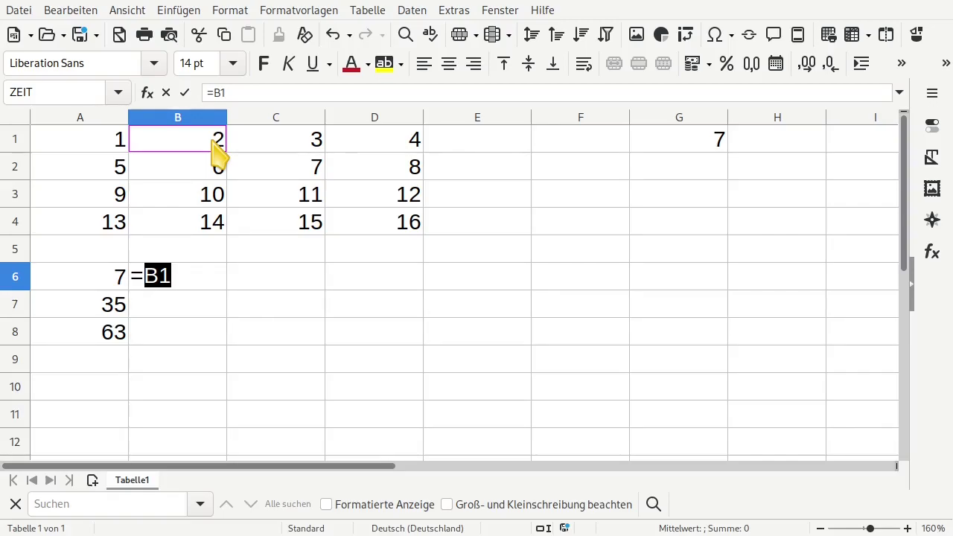
type("/")
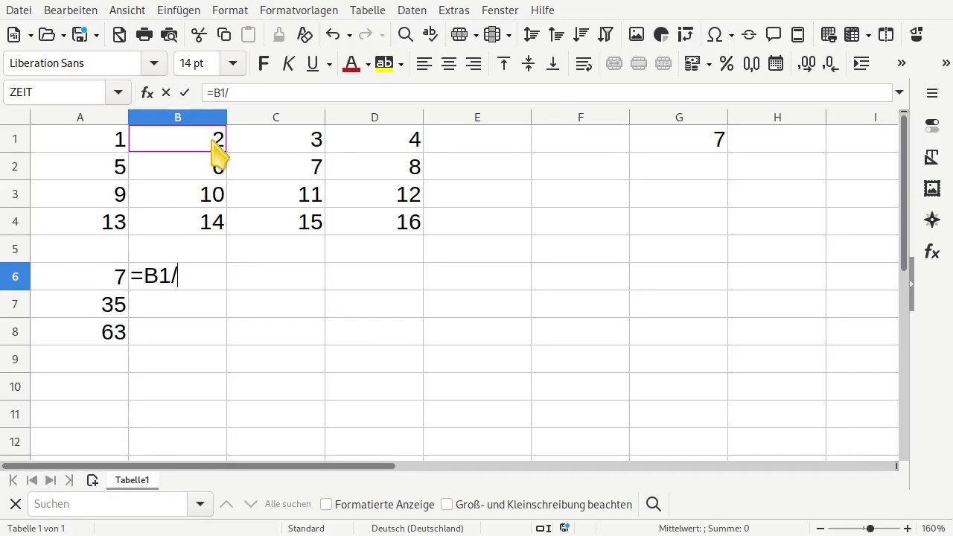
left_click(685, 153)
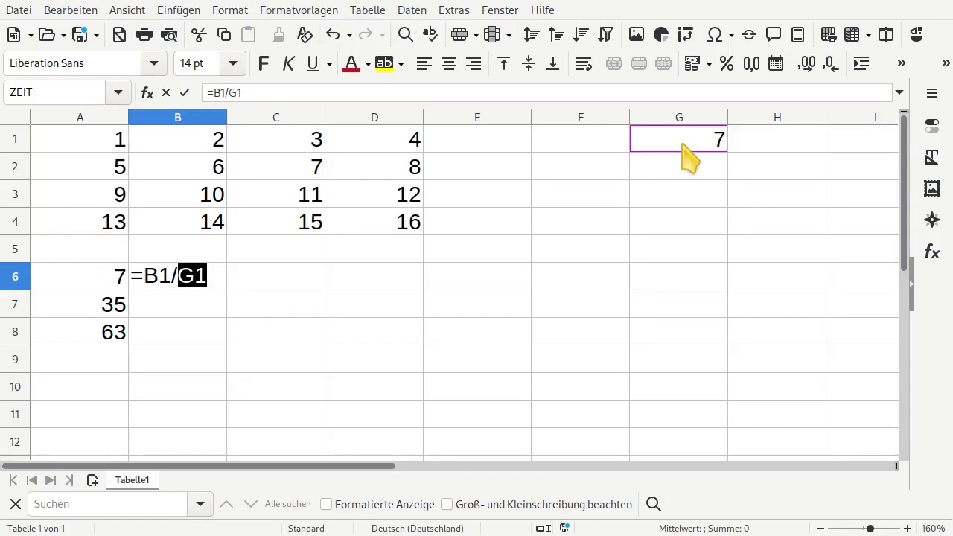
key("F4")
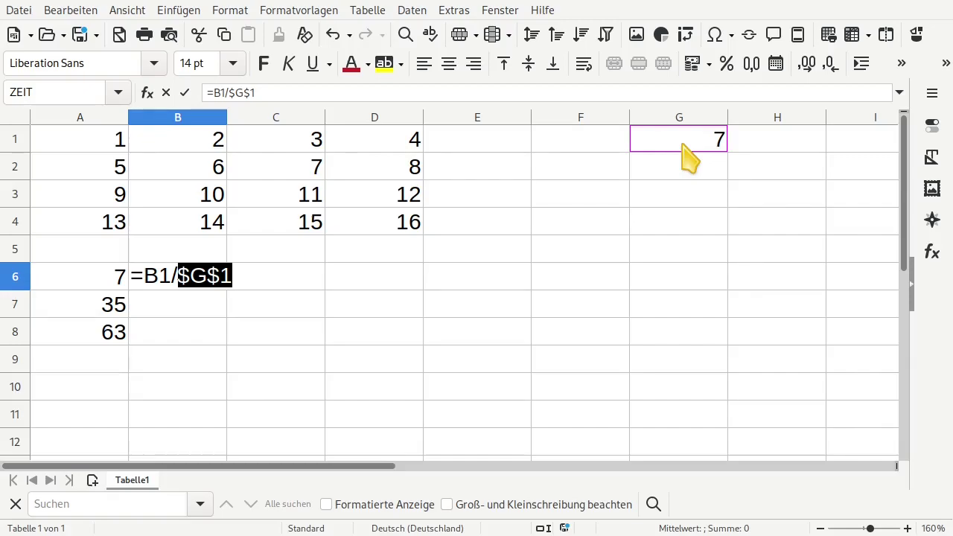
- Cycle the G1 reference in B6 through its mixed and relative forms back to $G$1, and commit the formula
key("shift+F4")
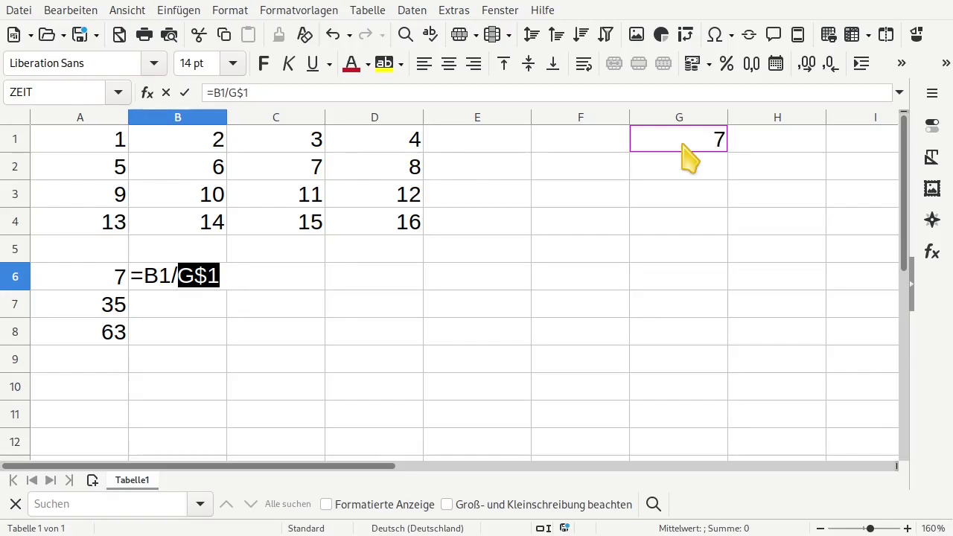
key("shift+F4")
key("shift+F4")
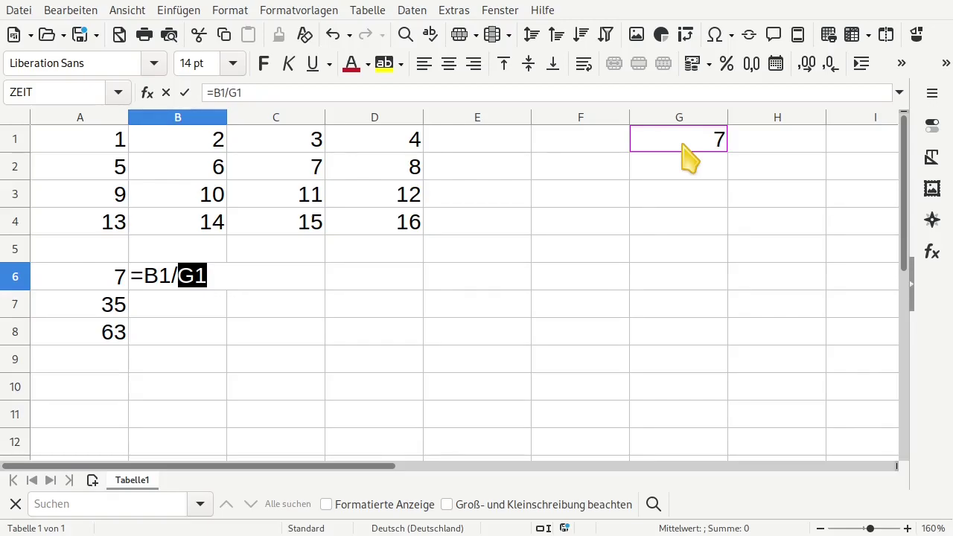
key("shift+F4")
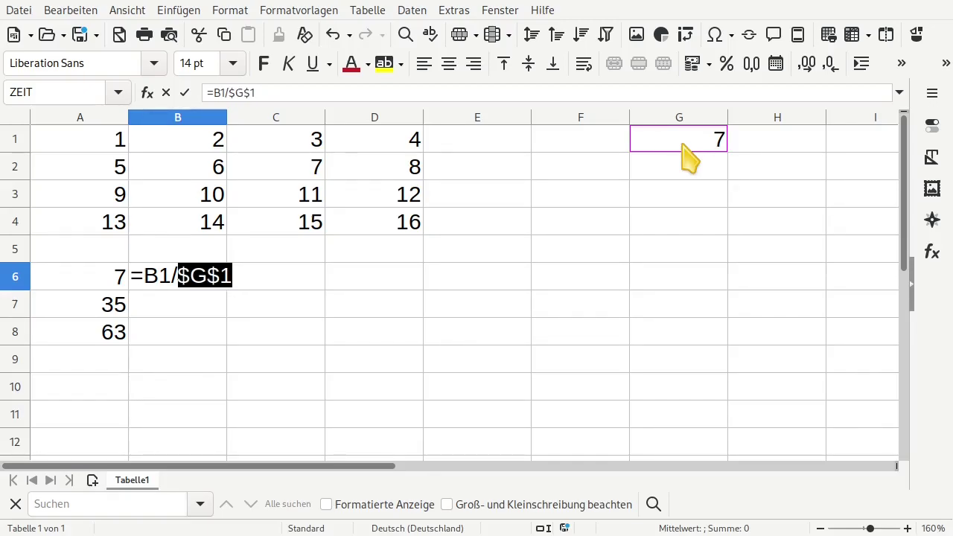
key("Return")
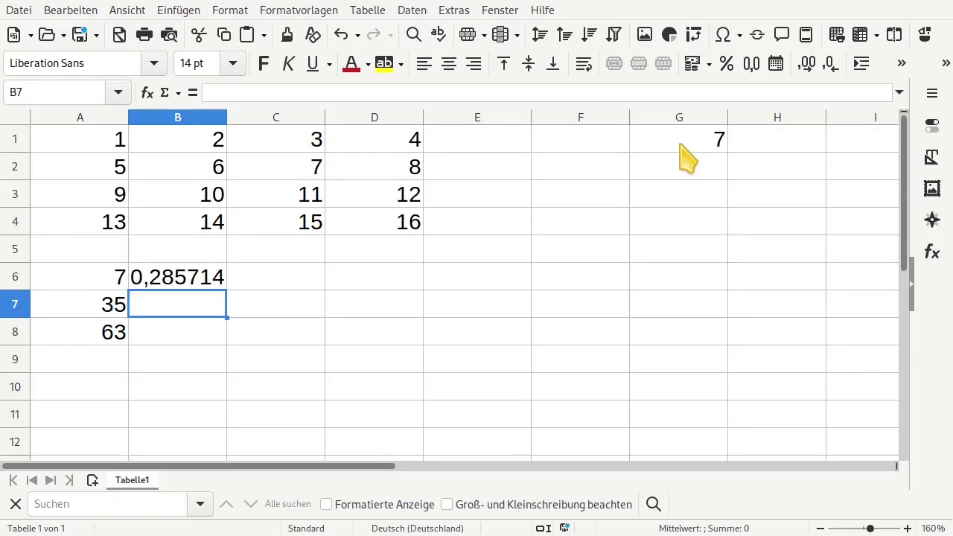
- Fill the B6 division formula down through B8
left_click(180, 286)
left_click(223, 301)
left_click(224, 284)
left_click_drag(227, 289, 226, 338)
left_click(316, 311)
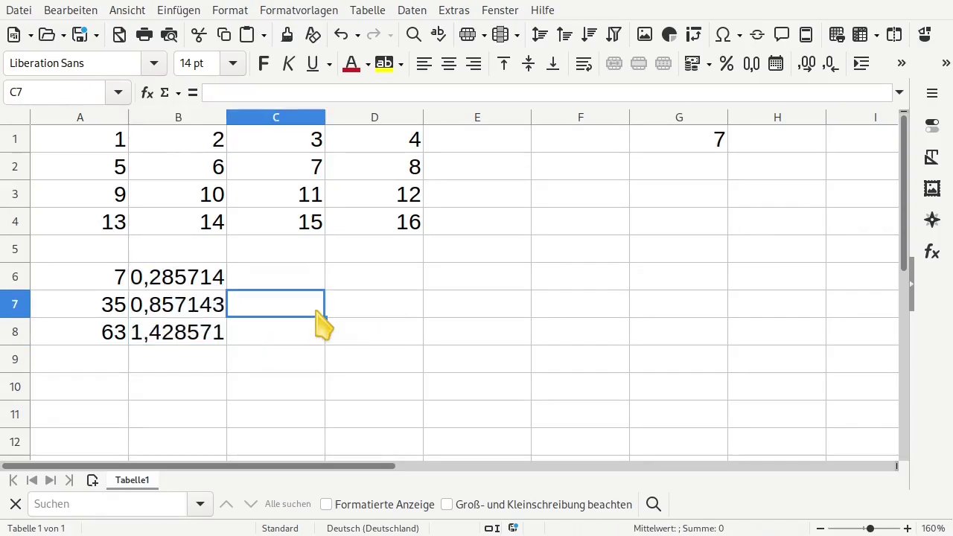